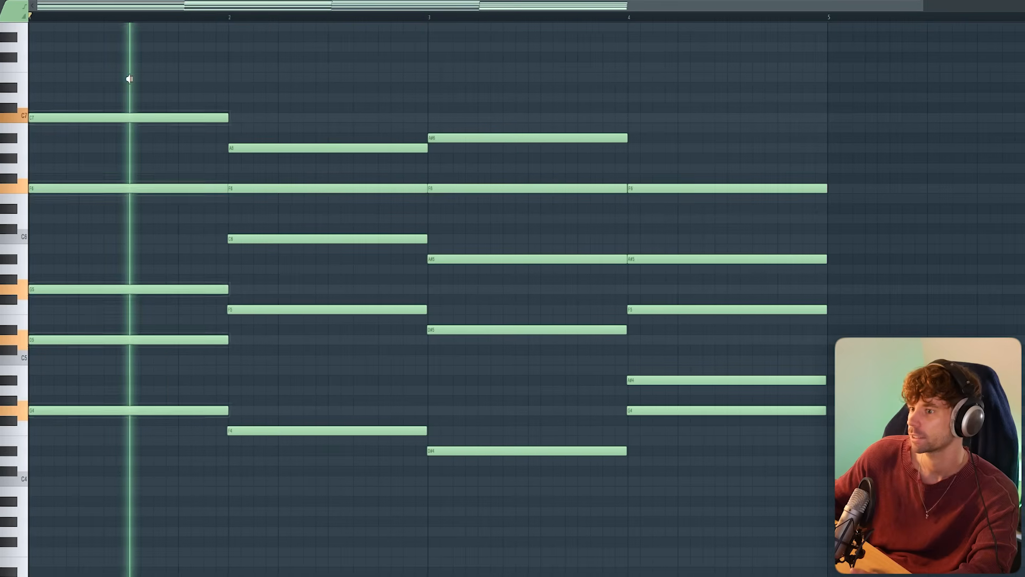
- Audition the four-chord Serum 2 progression and export the chords as a Wave file
drag(128, 78, 673, 114)
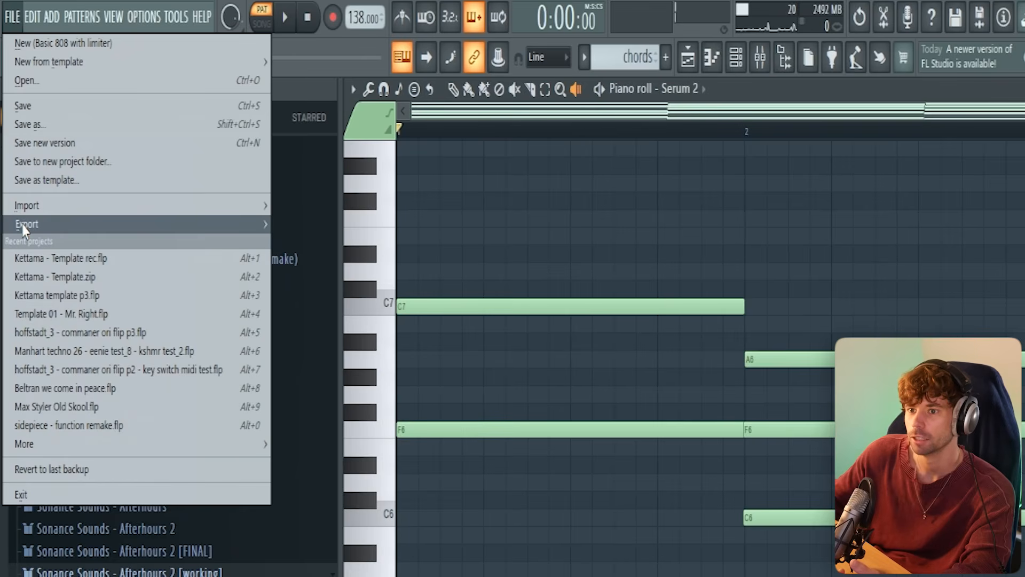
mouse_move(23, 226)
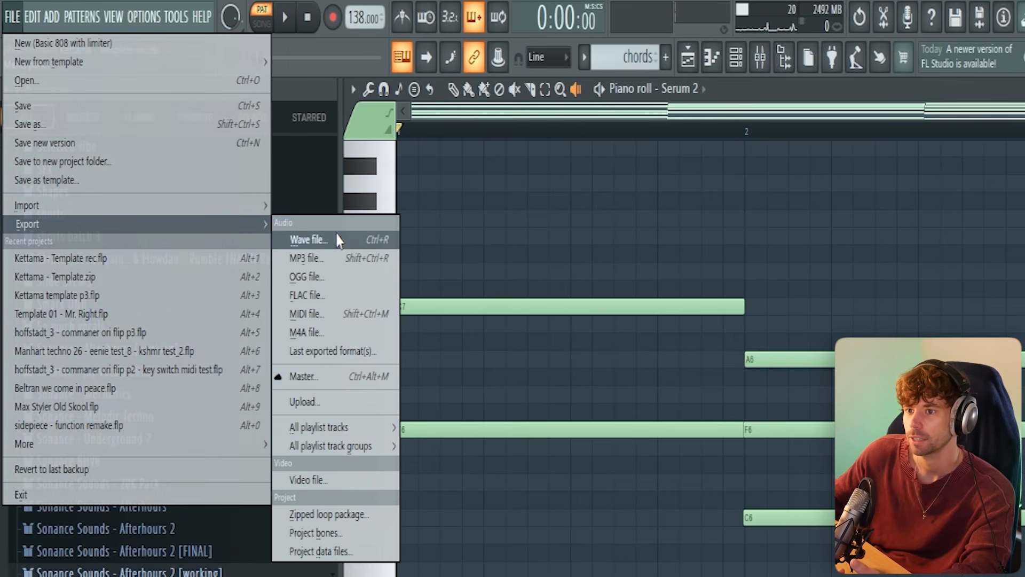
click(335, 235)
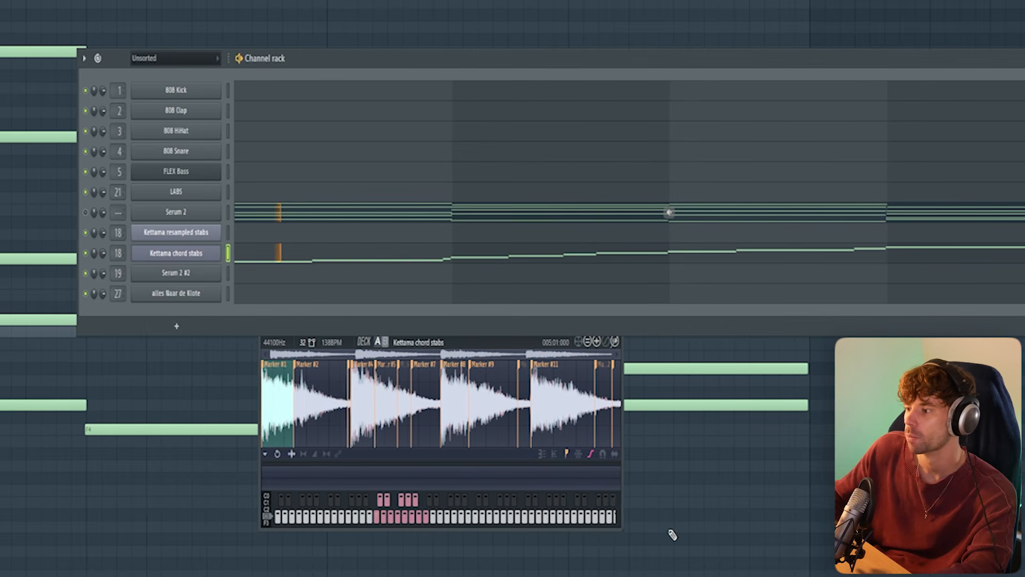
- Audition the slices of the Kettama chord stabs sample and show its Slicex settings
click(621, 479)
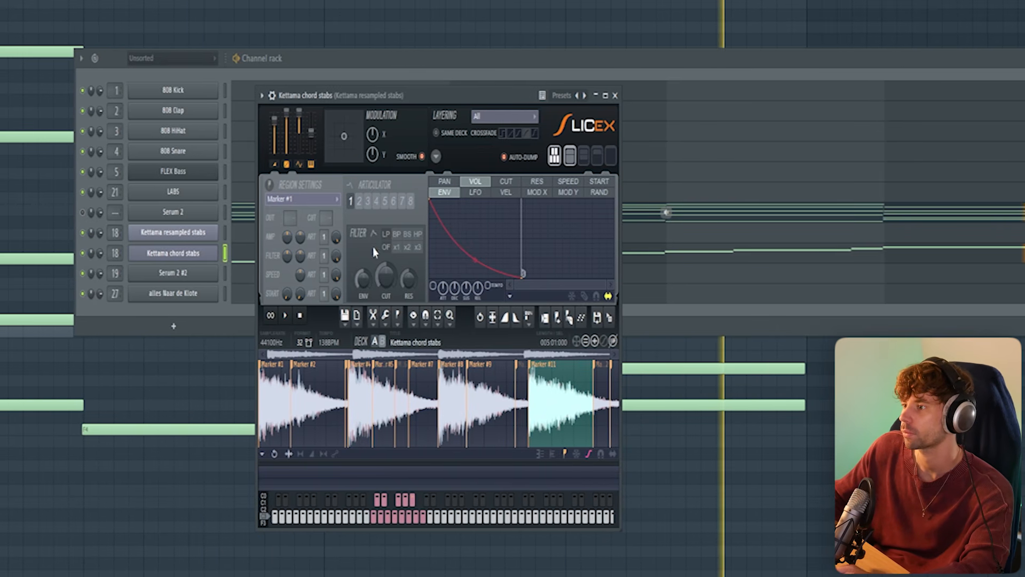
drag(405, 96, 483, 81)
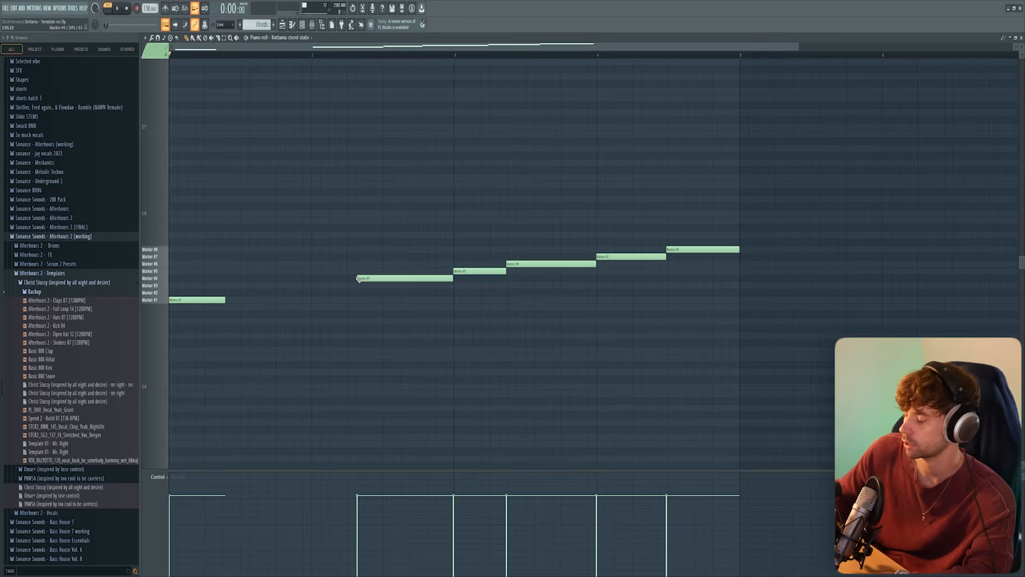
- Rework the dumped chord-slice notes into a choppy stab rhythm over two bars and play it back
key(ctrl+a)
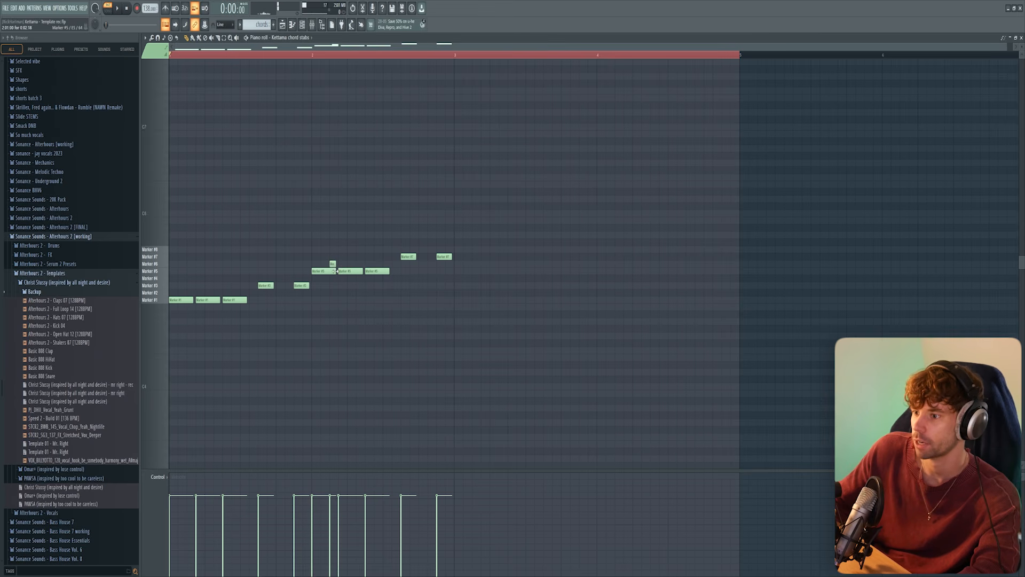
key(space)
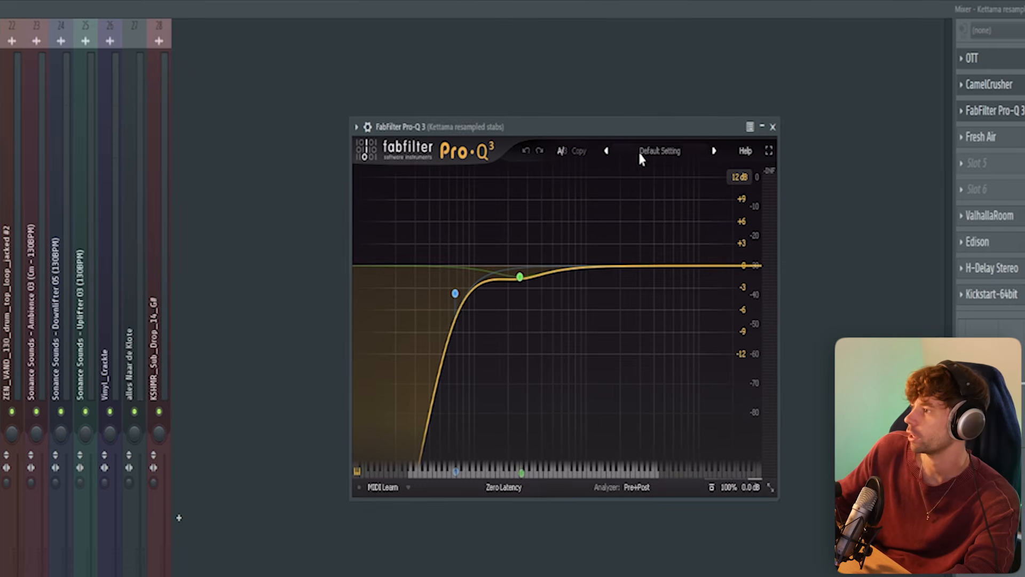
- Examine the Pro-Q 3, ValhallaRoom and H-Delay effects on the Kettama resampled stabs mixer track
key(space)
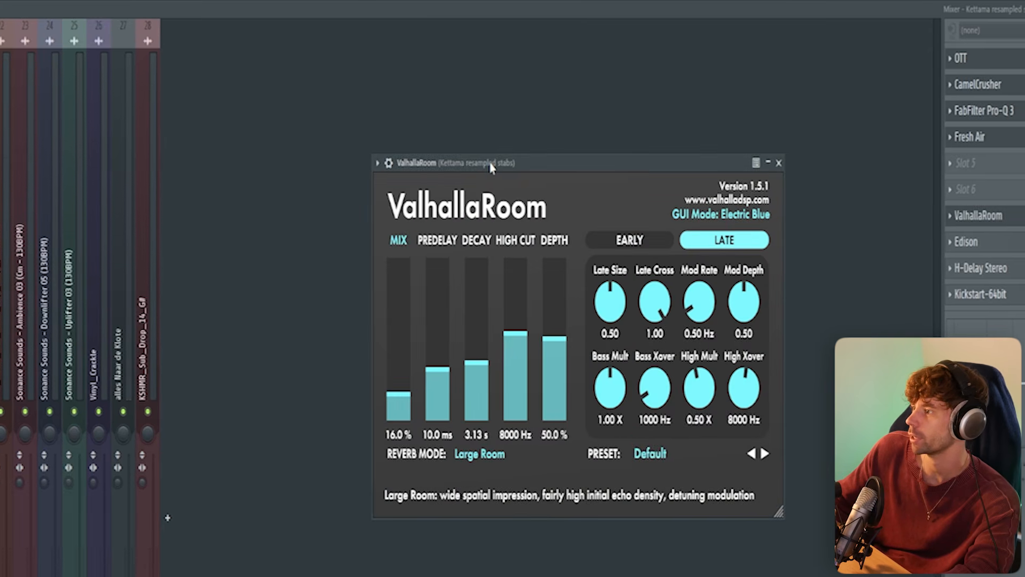
click(1003, 274)
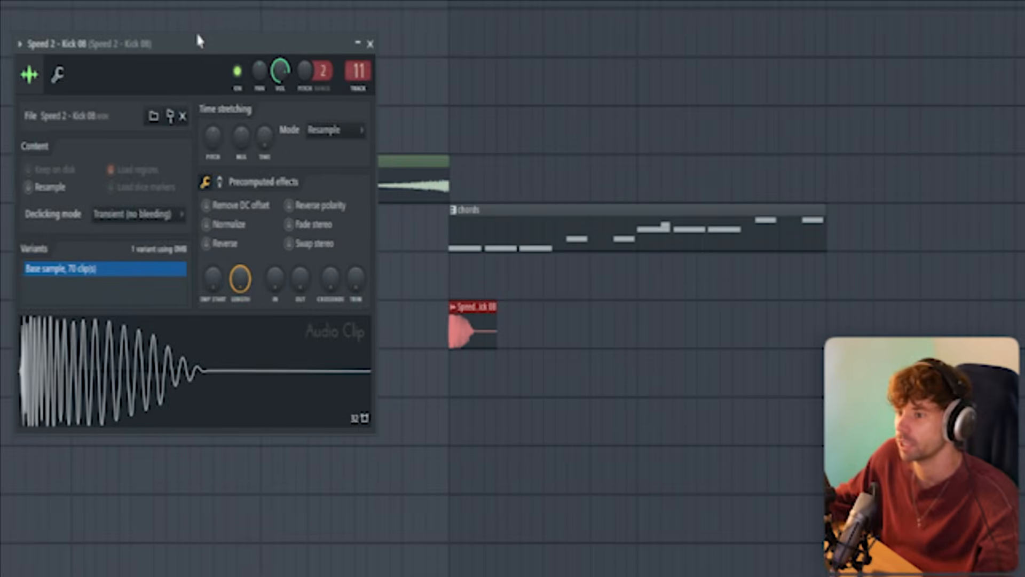
- Check the Speed 2 - Kick 08 sample settings and repeat its clip on every beat below the chords
drag(197, 31, 505, 94)
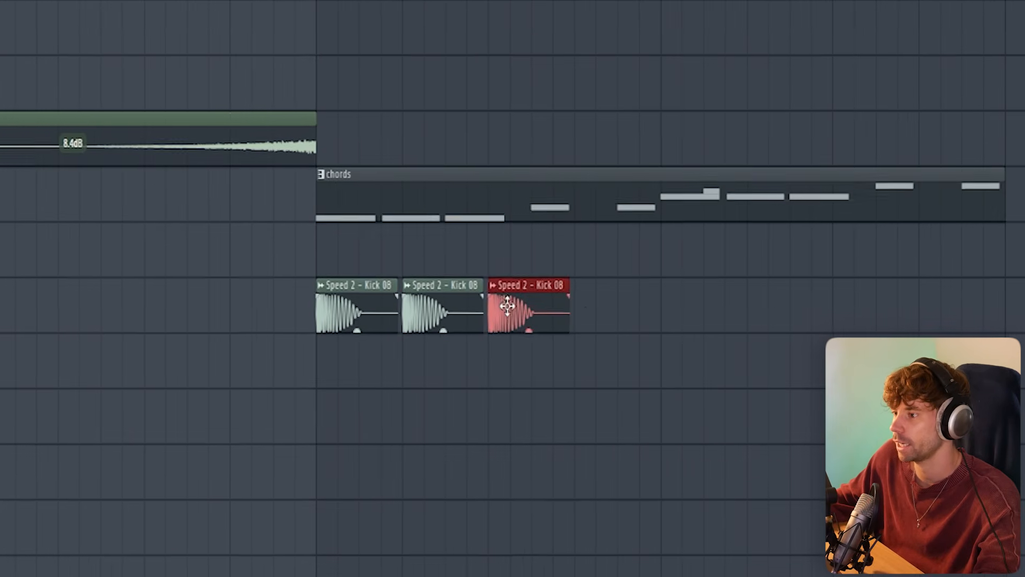
key(ctrl+b)
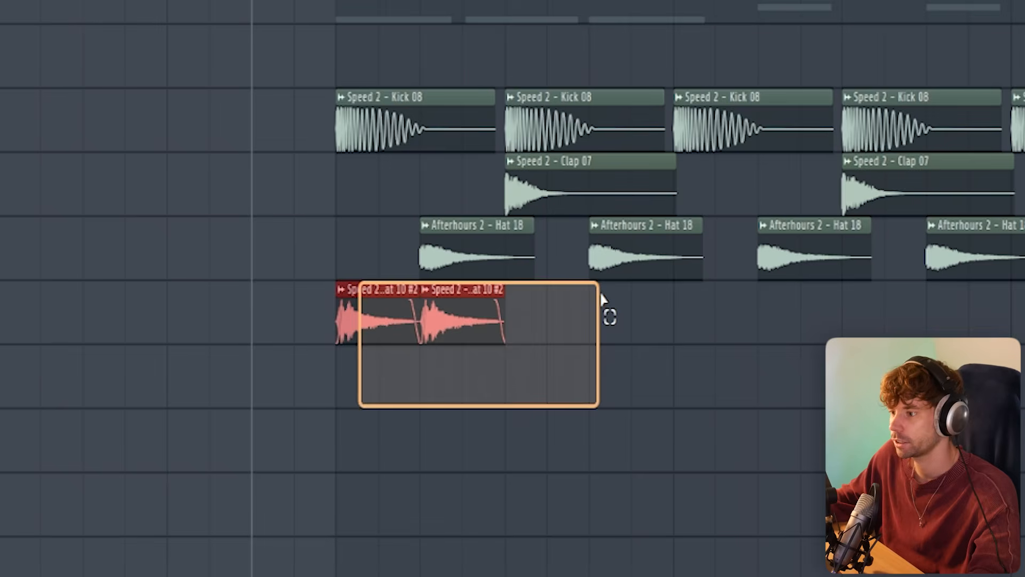
- Repeat the open-hat clips until they fill both bars and show the Kickstart sidechain on their mixer track
key(ctrl+b)
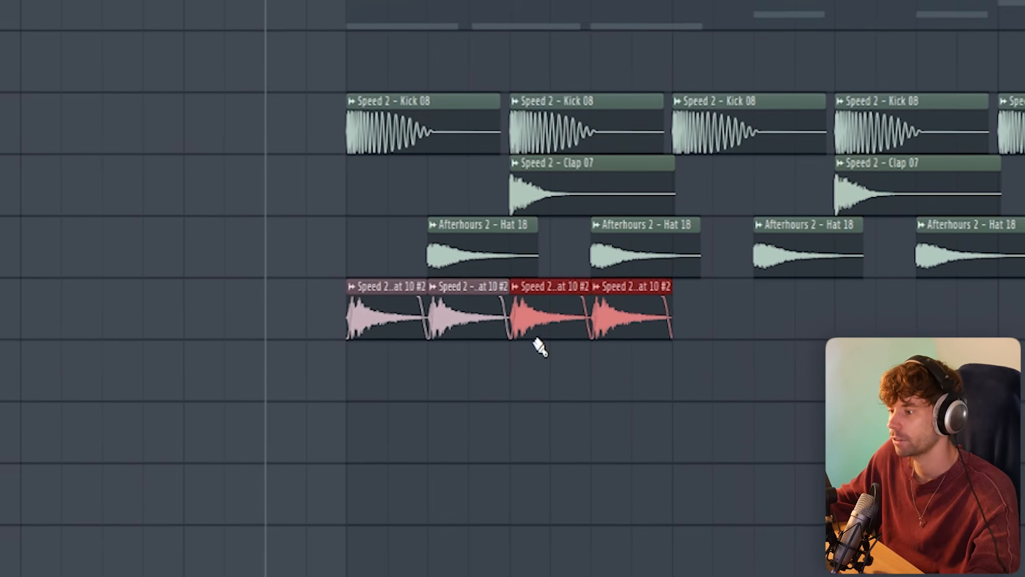
key(ctrl+b)
mouse_move(730, 320)
mouse_down()
mouse_move(691, 321)
mouse_move(731, 321)
mouse_up()
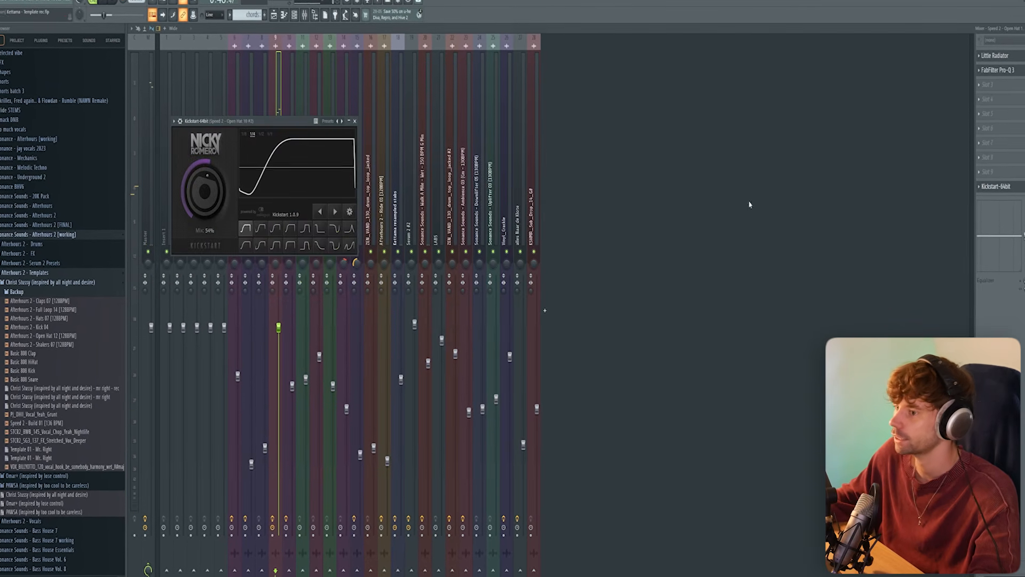
drag(282, 121, 784, 150)
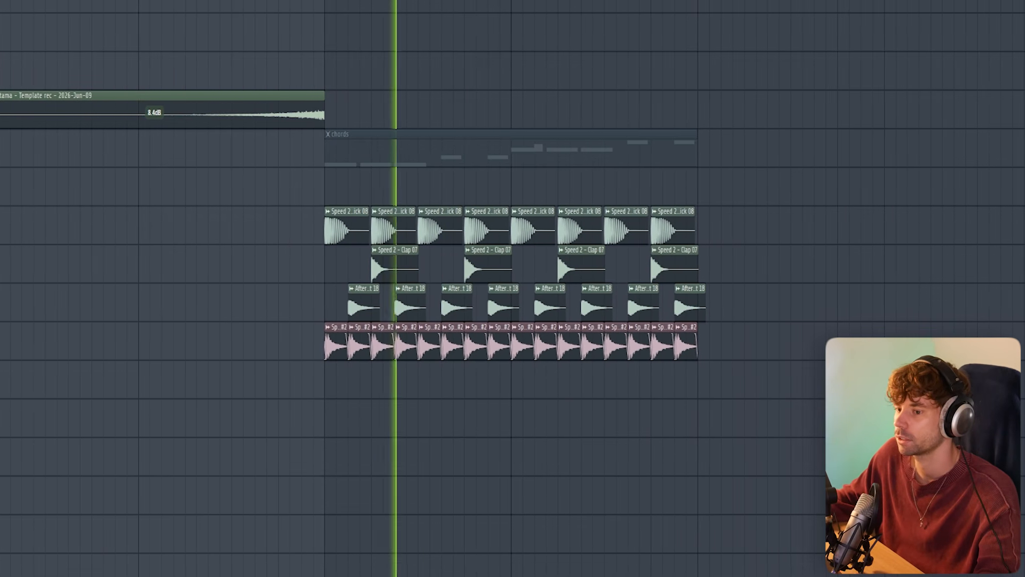
- Lower the mixer level of the Speed 2 - Closed Hat 07 track while the drums play
key(alt+m)
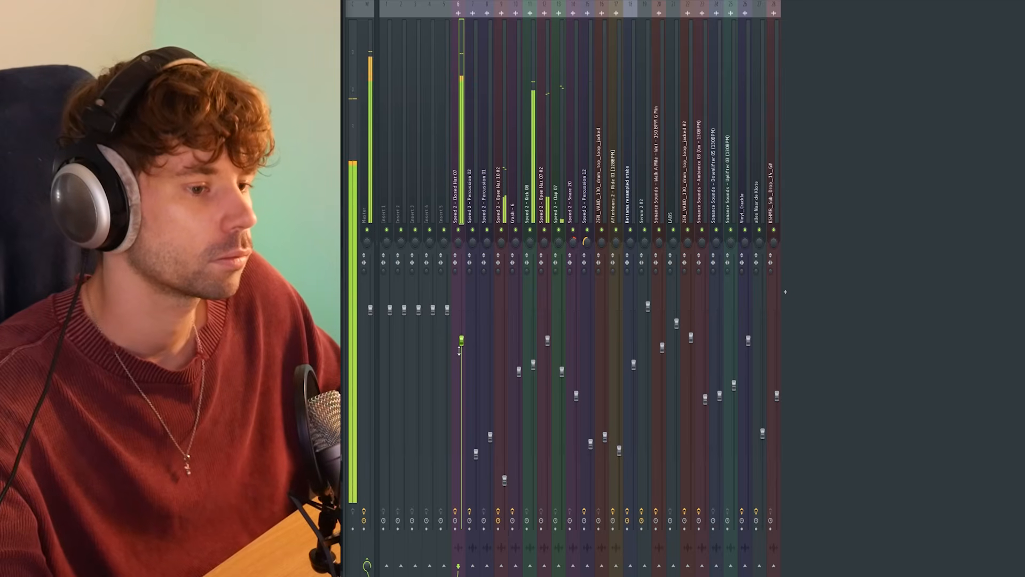
scroll(459, 350, down, 8)
scroll(459, 353, down, 1)
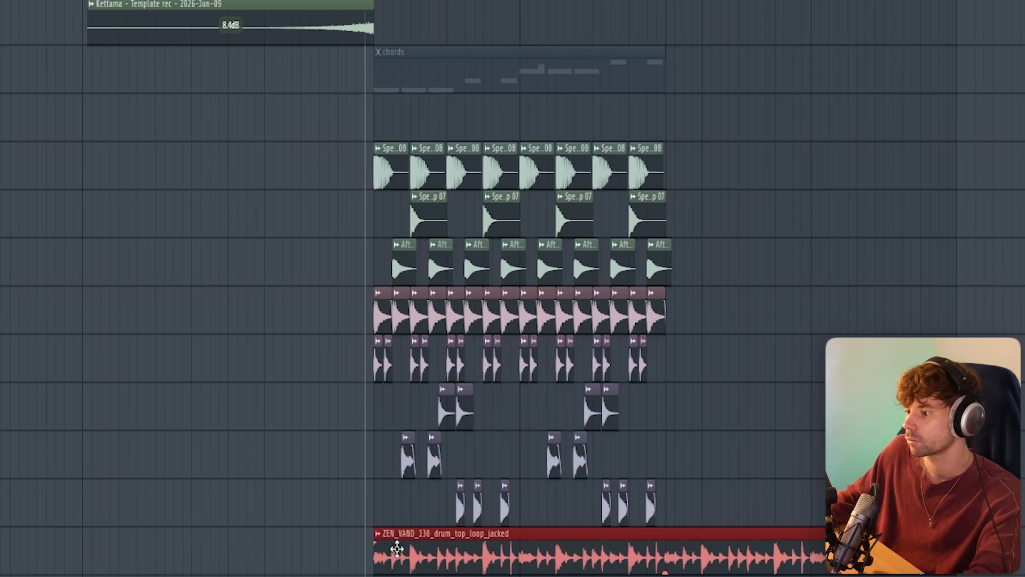
- Open and inspect the sample settings of the ZEN_VAND_130_drum_top_loop_jacked clip
double_click(451, 553)
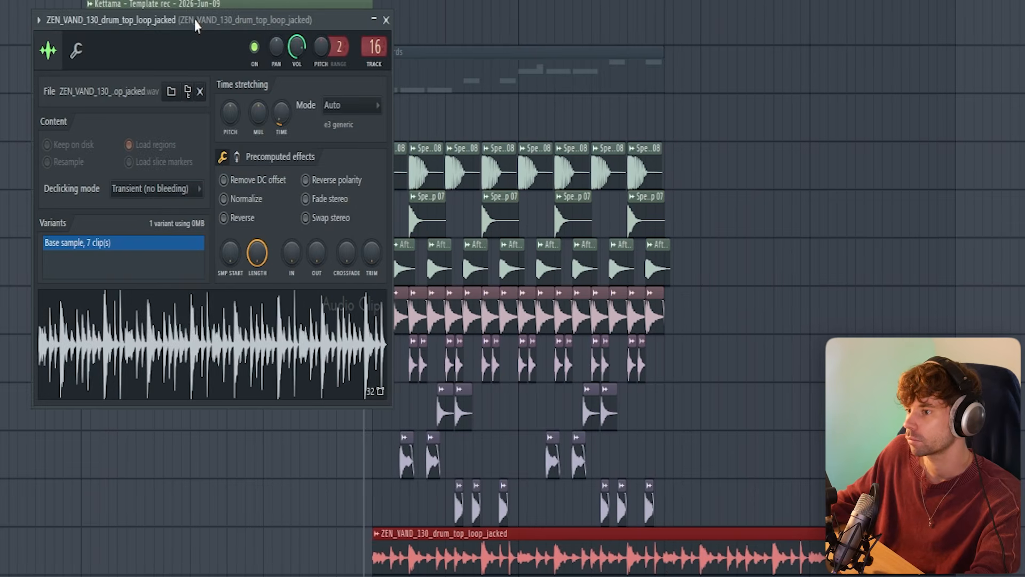
drag(194, 21, 486, 115)
scroll(531, 69, up, 1)
scroll(532, 69, up, 2)
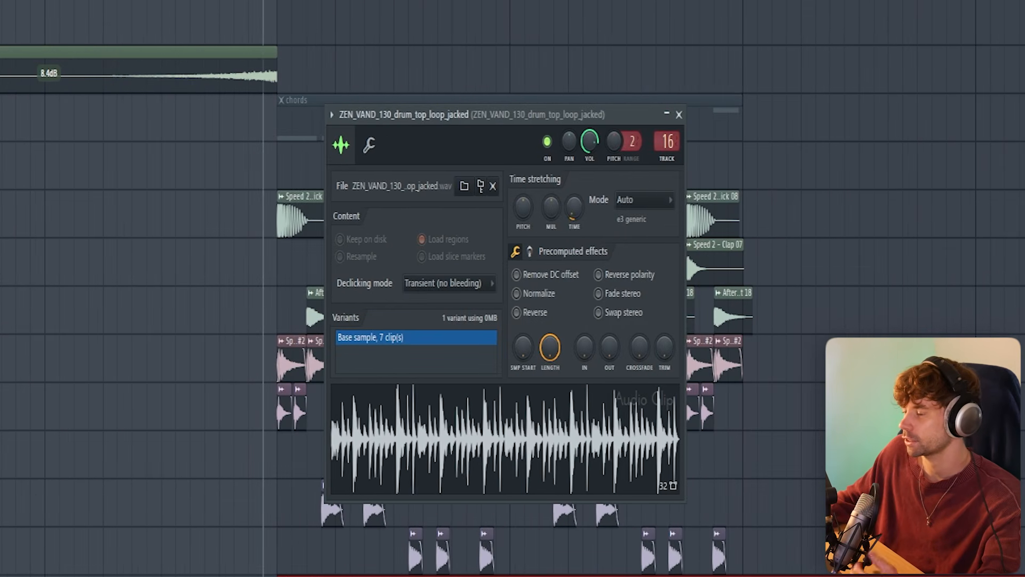
drag(360, 196, 358, 196)
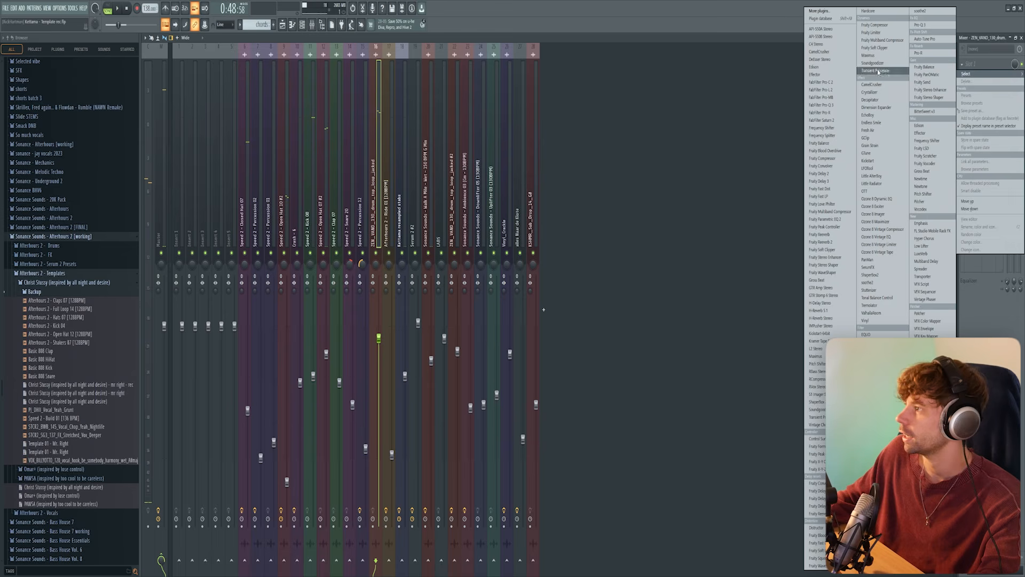
- Add FabFilter Pro-C 2 to the drum top loop's mixer track and lower the track's level
click(844, 81)
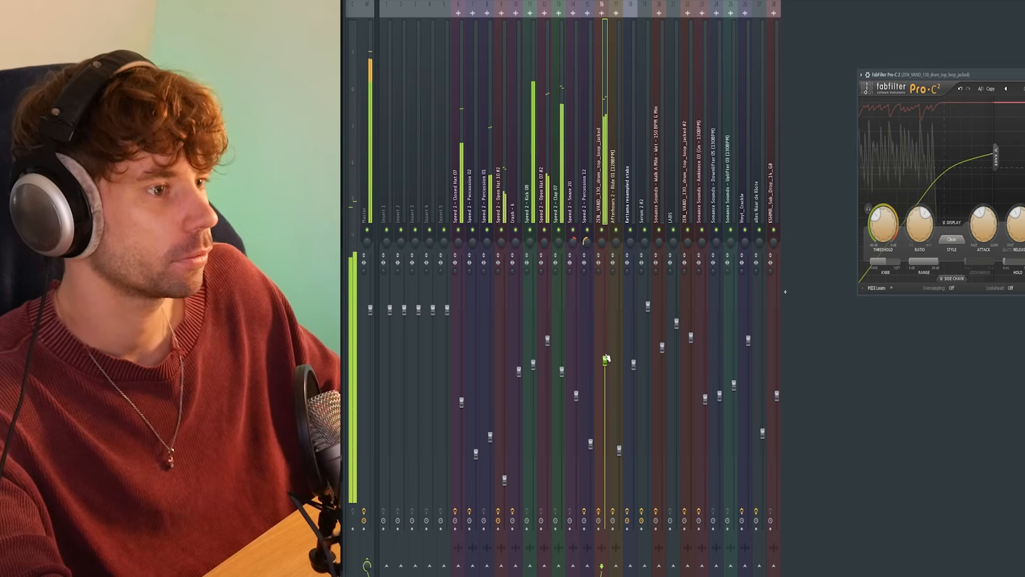
scroll(604, 353, down, 5)
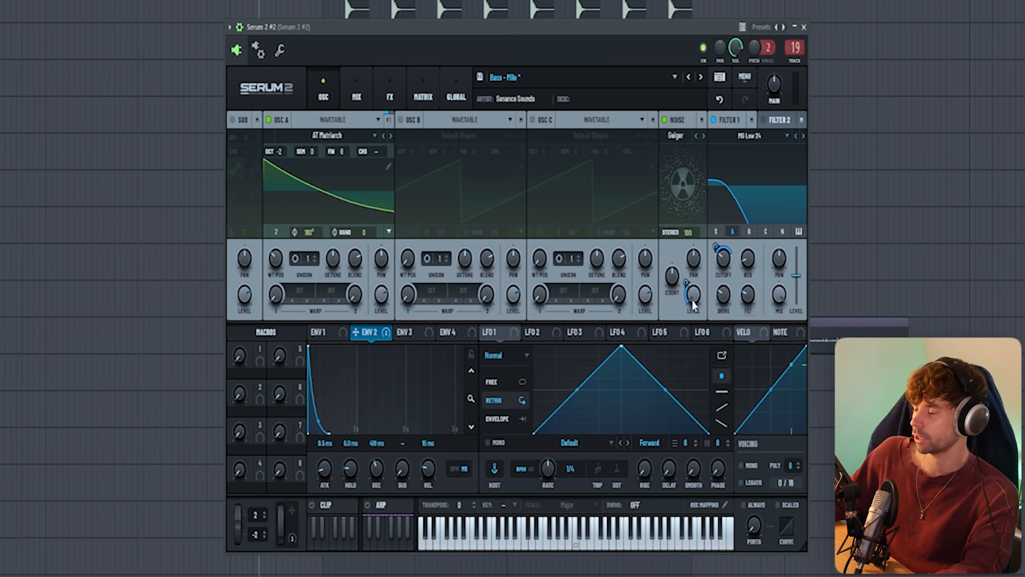
- Show the effects section of the Bass - Milo patch in Serum 2
click(389, 94)
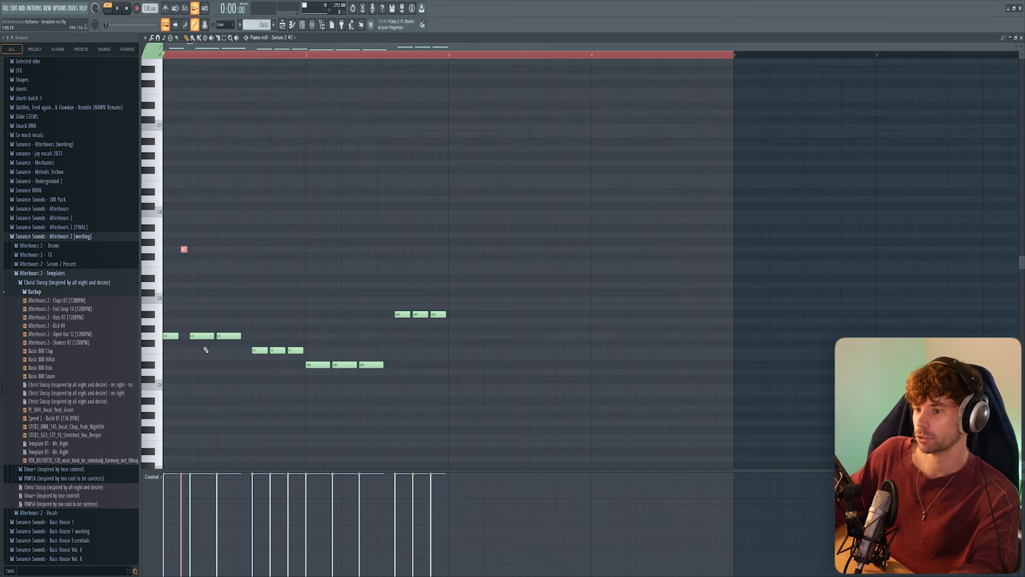
- Add a short octave-up note after the first bass note of bar 2 and open the quantizer
key(space)
click(325, 277)
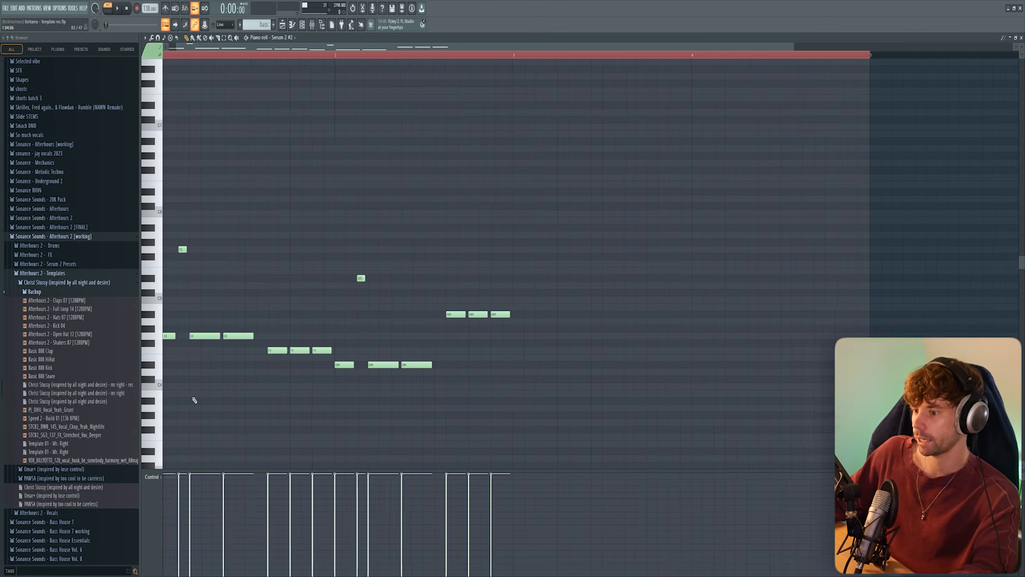
scroll(194, 400, up, 1)
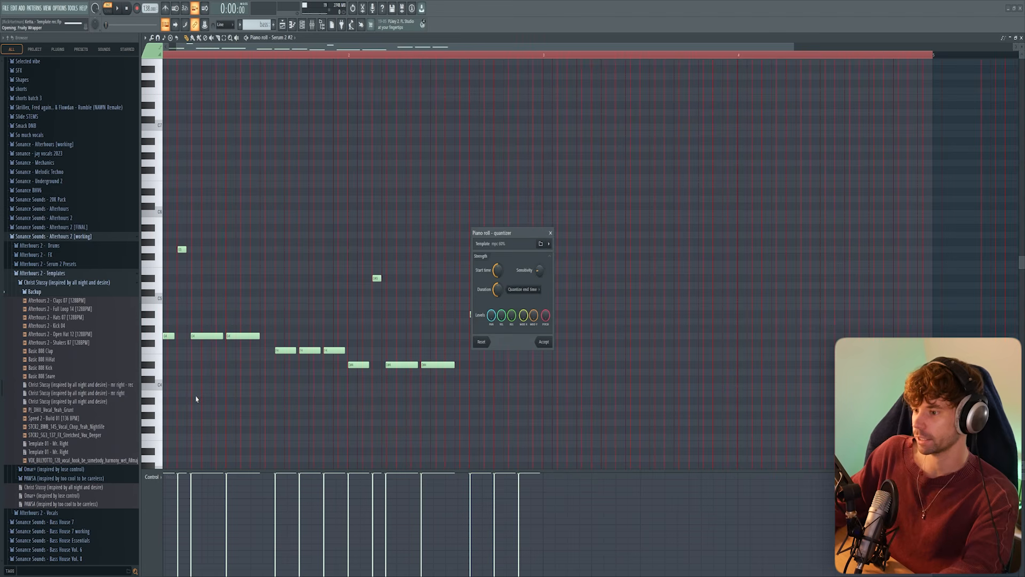
scroll(370, 336, up, 1)
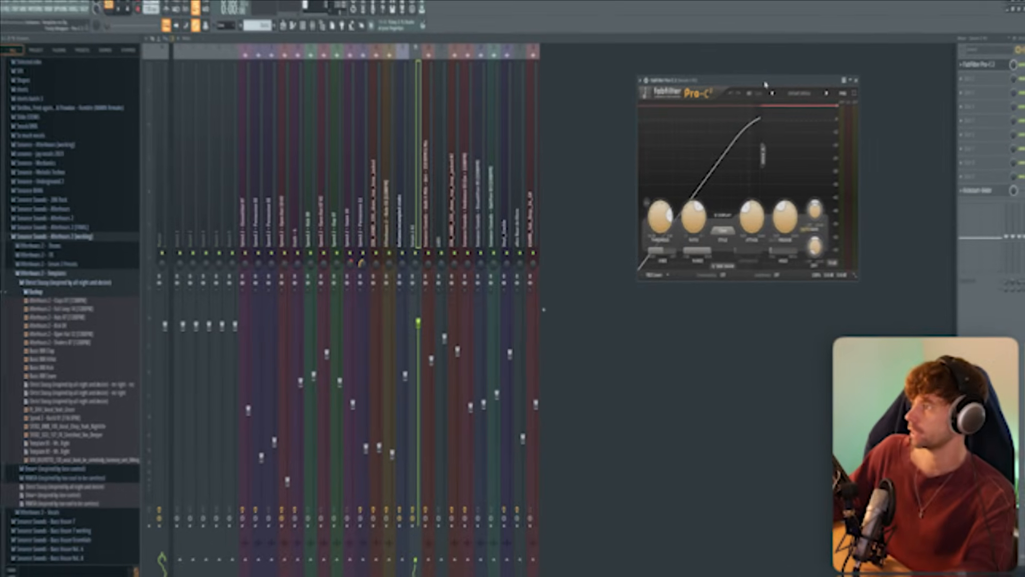
- Examine the FabFilter Pro-C 2 compression during playback and the Kickstart sidechain on the Serum 2 #2 mixer track
drag(779, 83, 808, 99)
key(space)
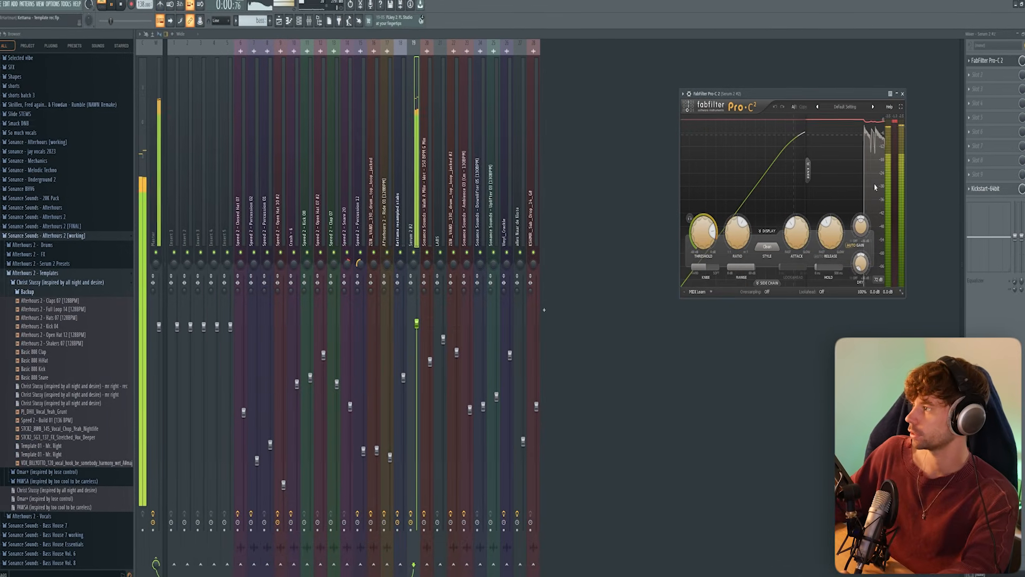
key(space)
click(1014, 191)
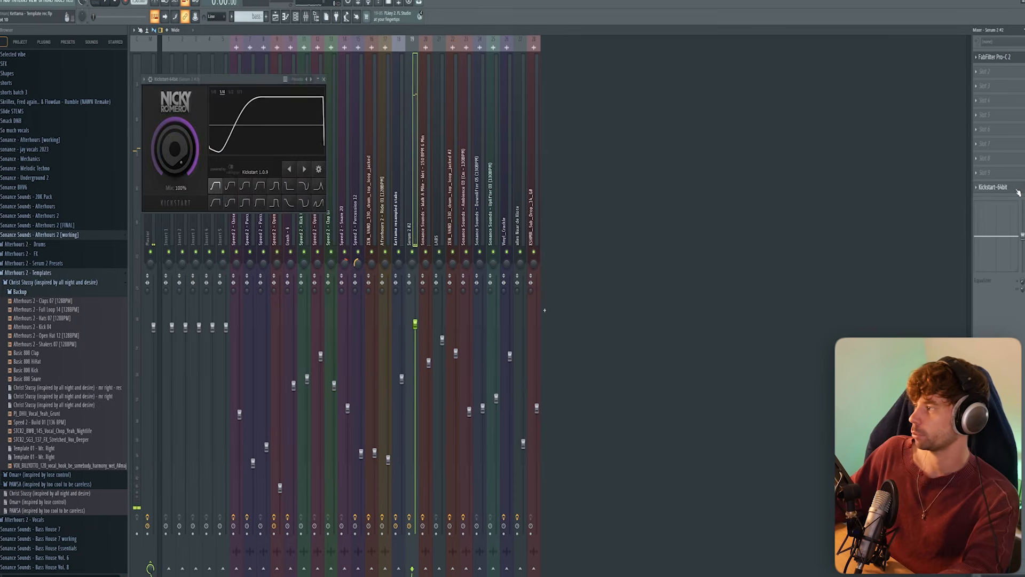
drag(219, 78, 737, 142)
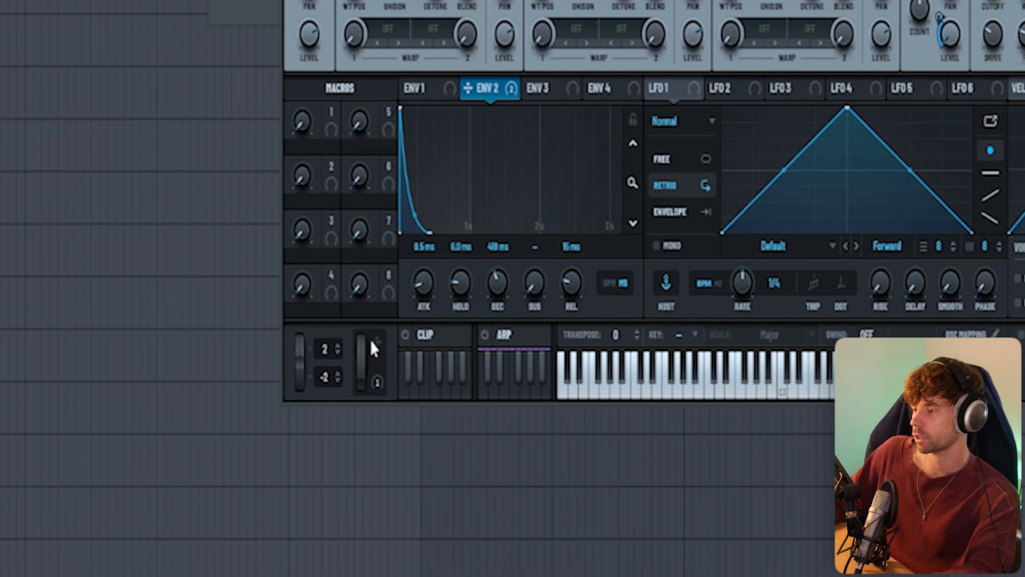
drag(374, 341, 408, 345)
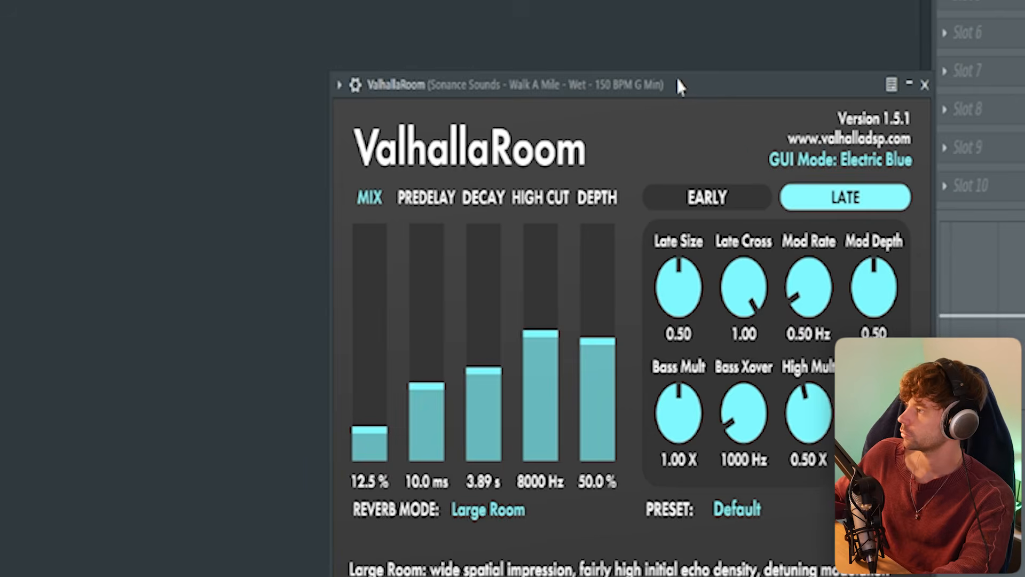
- Show ValhallaRoom on the Walk A Mile vocal track and audition the break's Downlifter 05 and drum top loop clips
drag(676, 76, 576, 12)
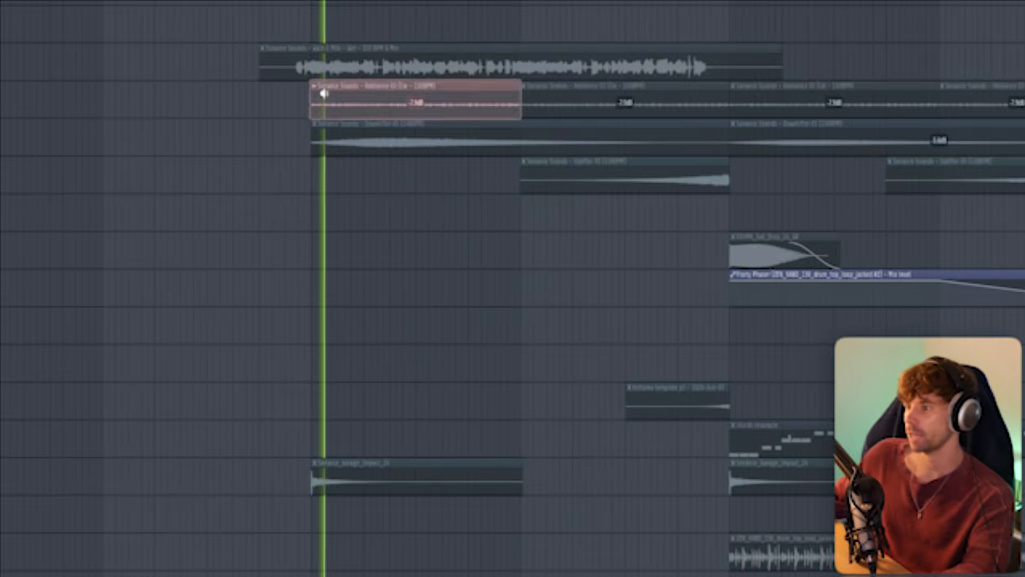
click(356, 141)
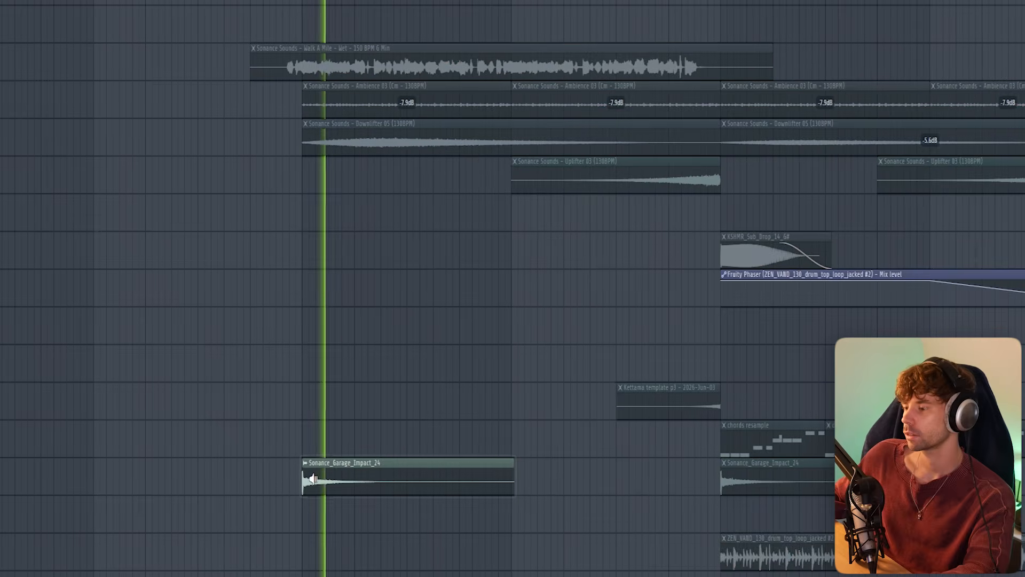
click(731, 558)
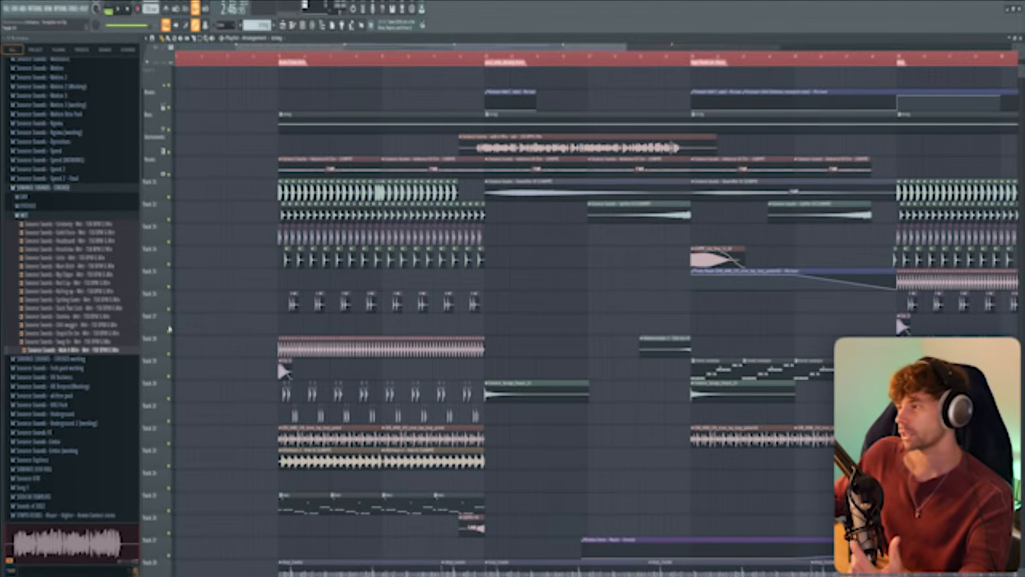
- Look through the full arrangement, auditioning the Ambience 03 clip and playing the drums and bass intro
scroll(527, 274, down, 2)
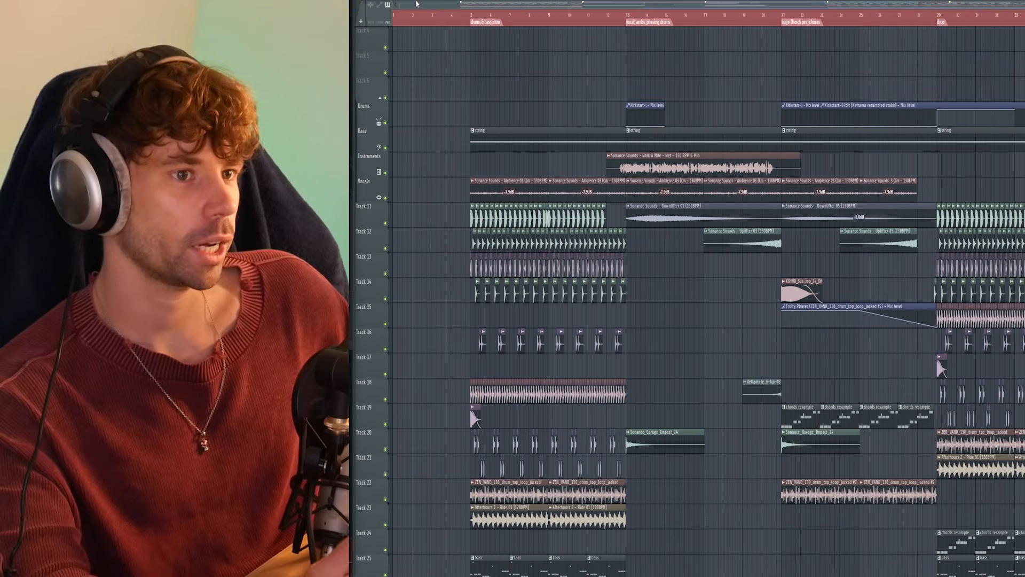
click(577, 185)
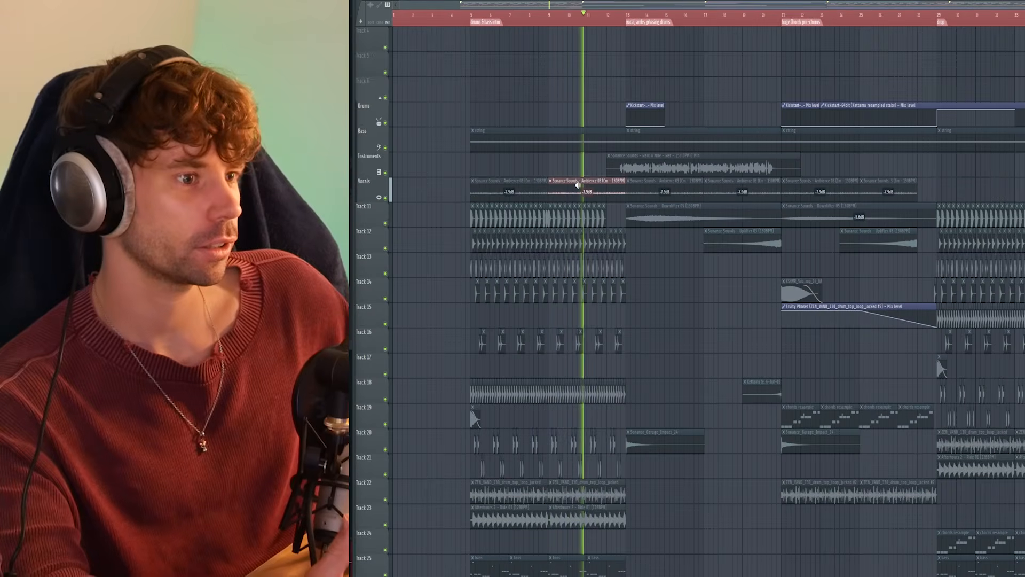
key(space)
scroll(540, 299, down, 3)
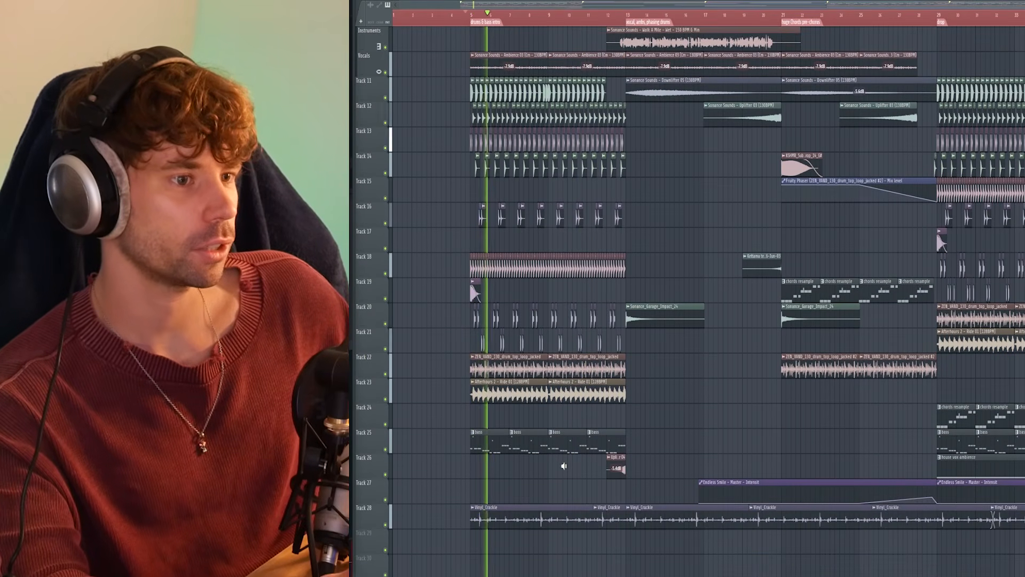
- Examine the string clip beneath the drums and bass intro while the intro plays
scroll(489, 213, up, 3)
click(489, 135)
click(488, 132)
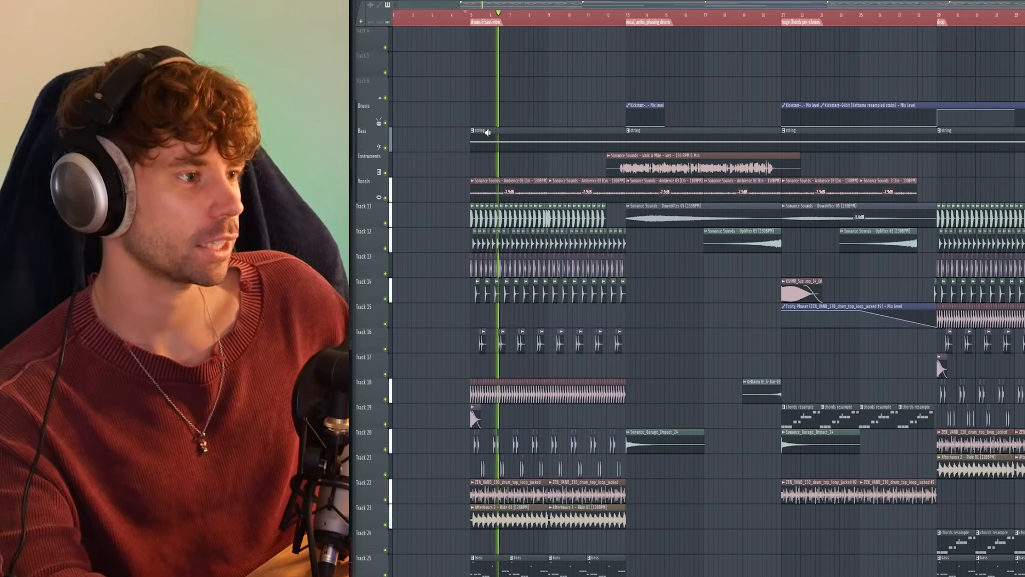
scroll(574, 353, down, 2)
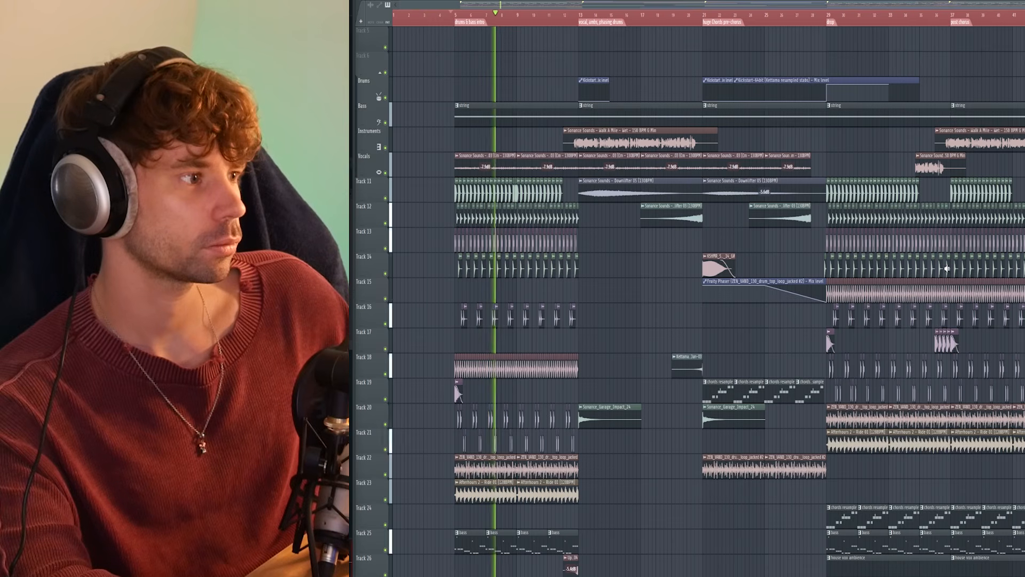
- Play the end of the drop, mute the chords resample on Track 24, and resume playback from the post chorus
scroll(947, 269, down, 3)
scroll(621, 254, up, 3)
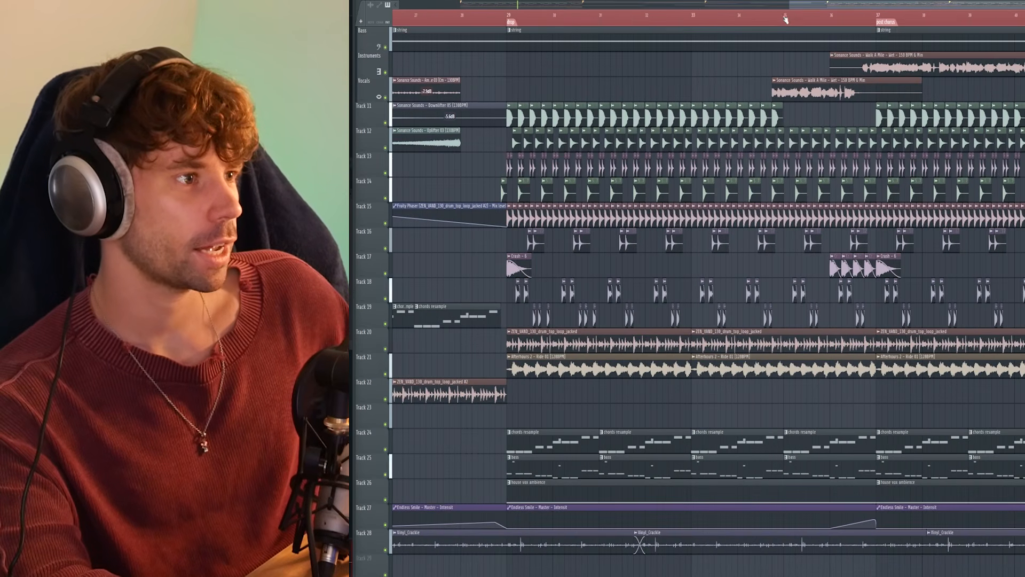
scroll(785, 20, up, 2)
scroll(700, 38, up, 3)
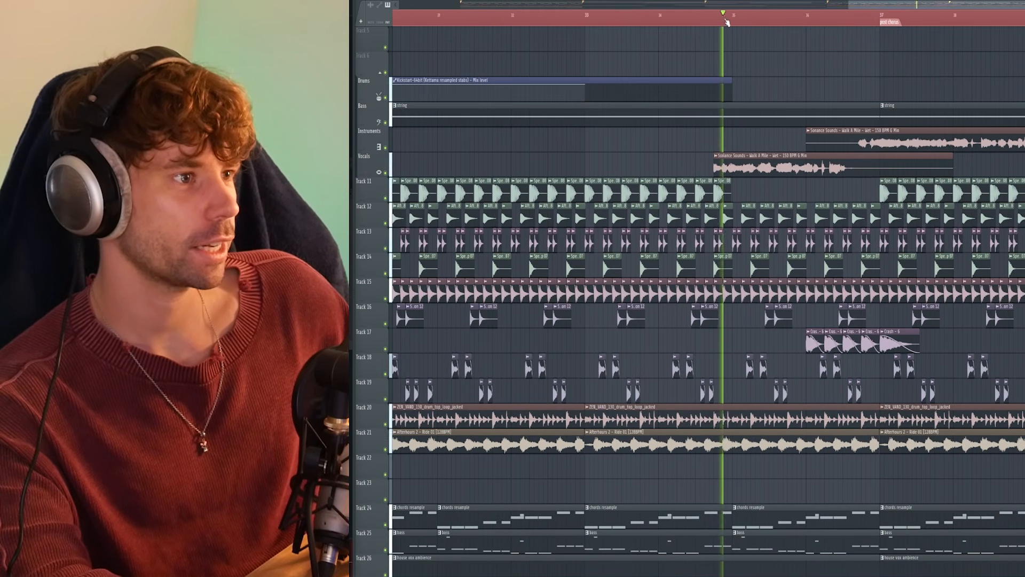
click(386, 525)
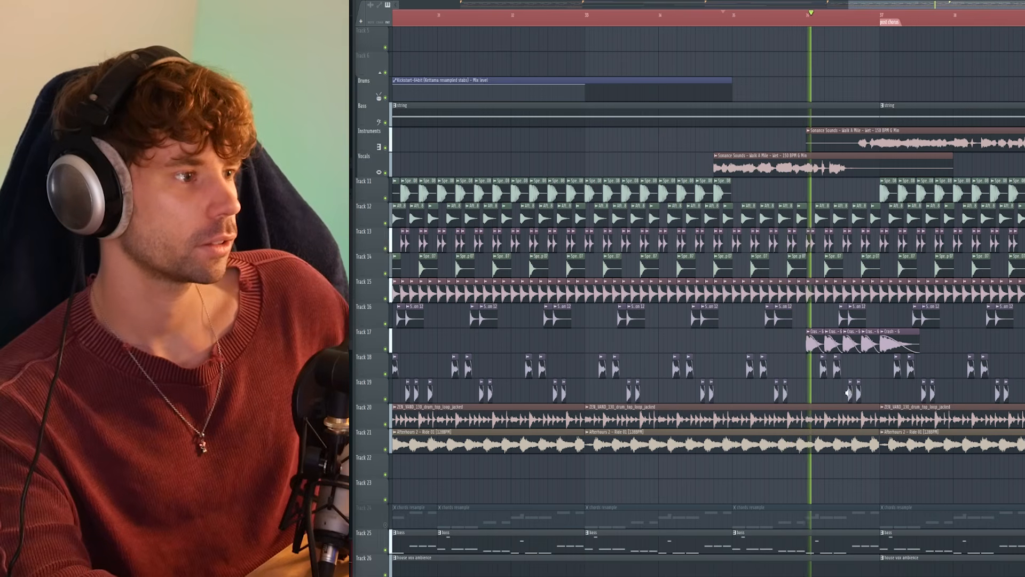
scroll(738, 440, down, 3)
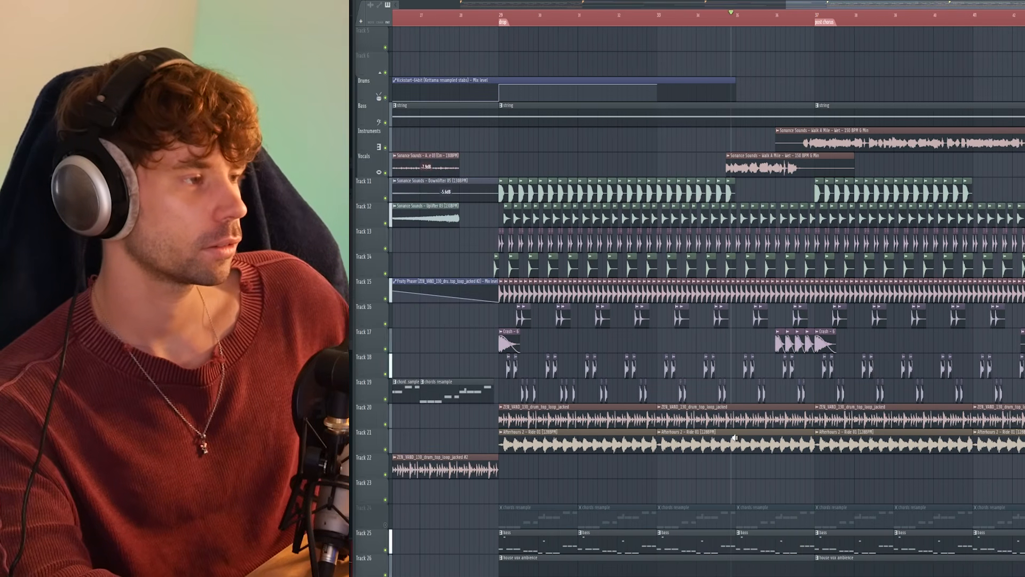
key(space)
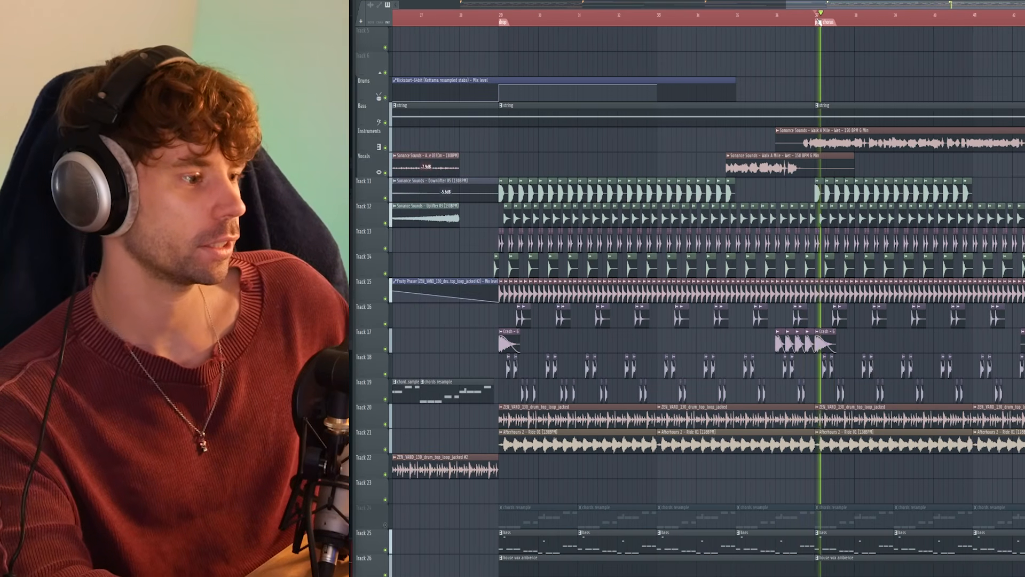